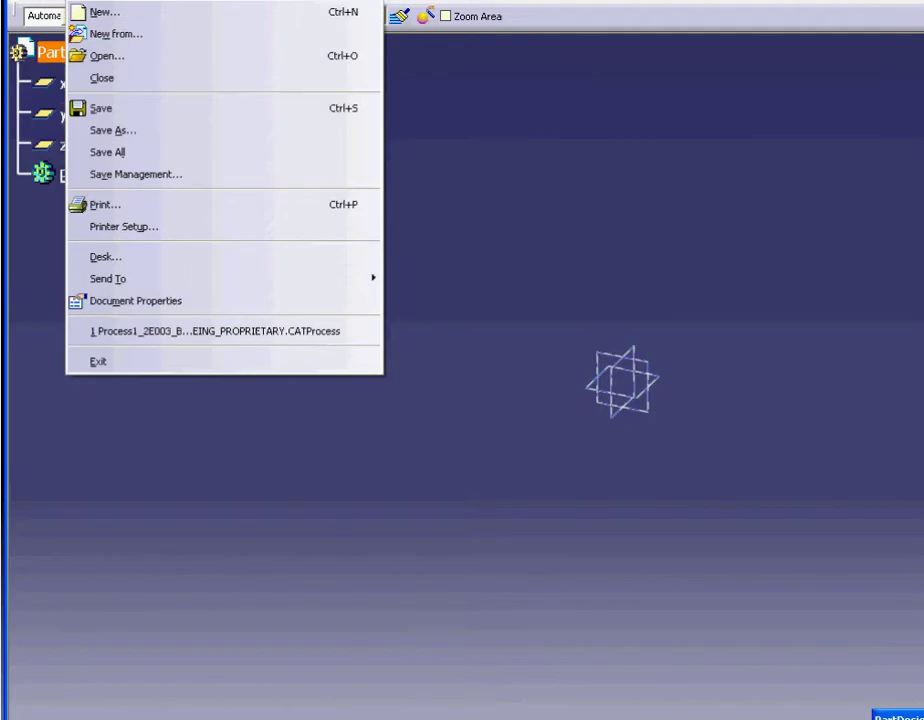
# Step: Open Save As for Part1 and expand the Save as type list of formats
pyautogui.click(121, 135)
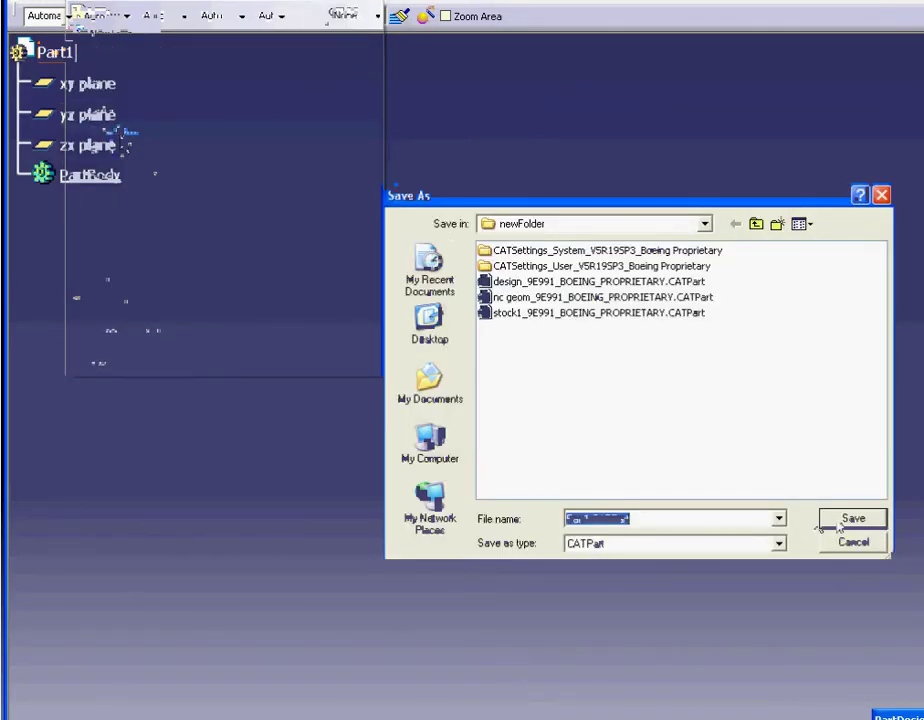
pyautogui.click(782, 542)
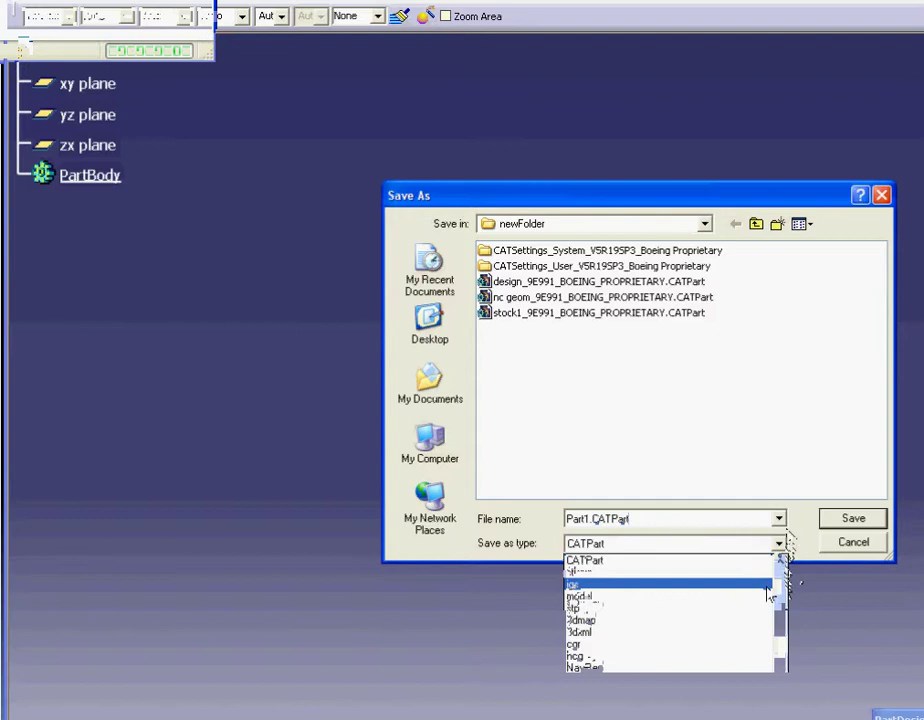
# Step: Reopen the Save as type list and scroll it toward the igs format
pyautogui.click(709, 558)
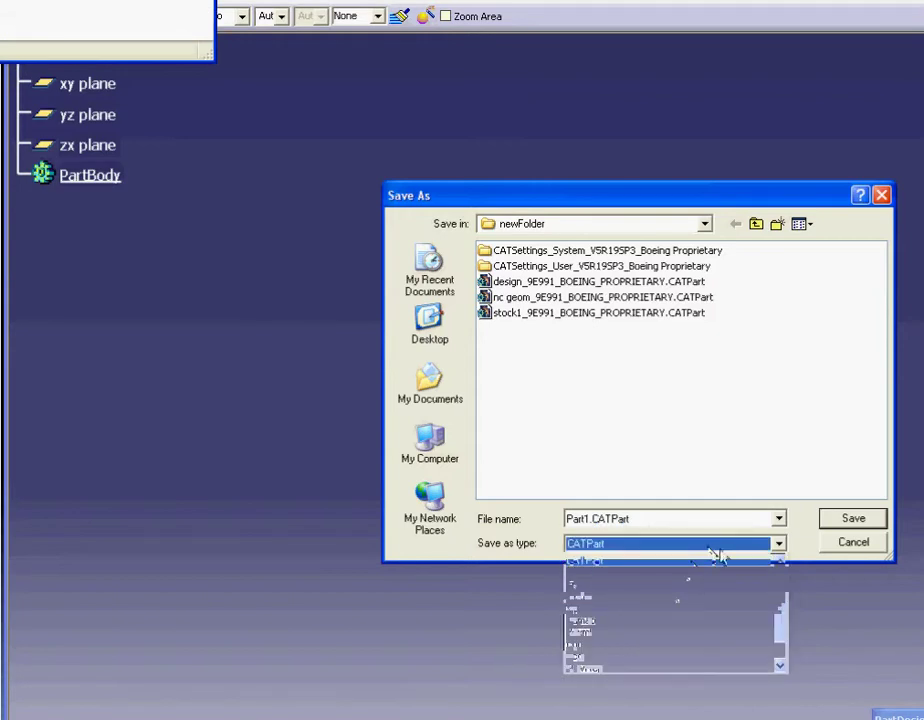
pyautogui.click(780, 545)
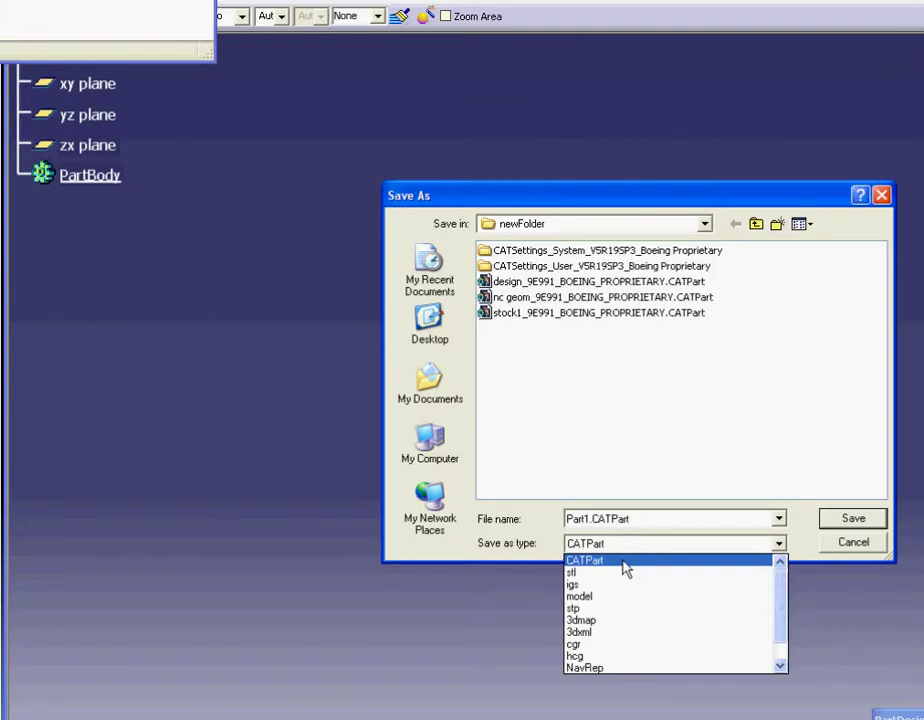
pyautogui.moveTo(783, 600)
pyautogui.mouseDown()
pyautogui.moveTo(785, 622)
pyautogui.moveTo(787, 570)
pyautogui.mouseUp()
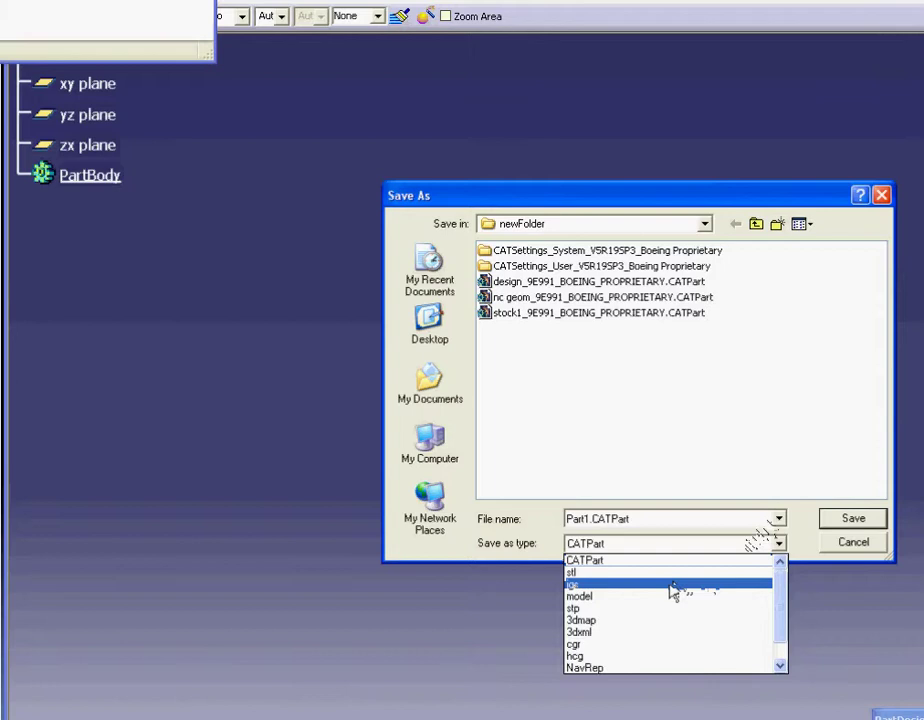
# Step: Choose igs as the save format, renaming the file Part1.igs, and reopen the format list
pyautogui.click(672, 591)
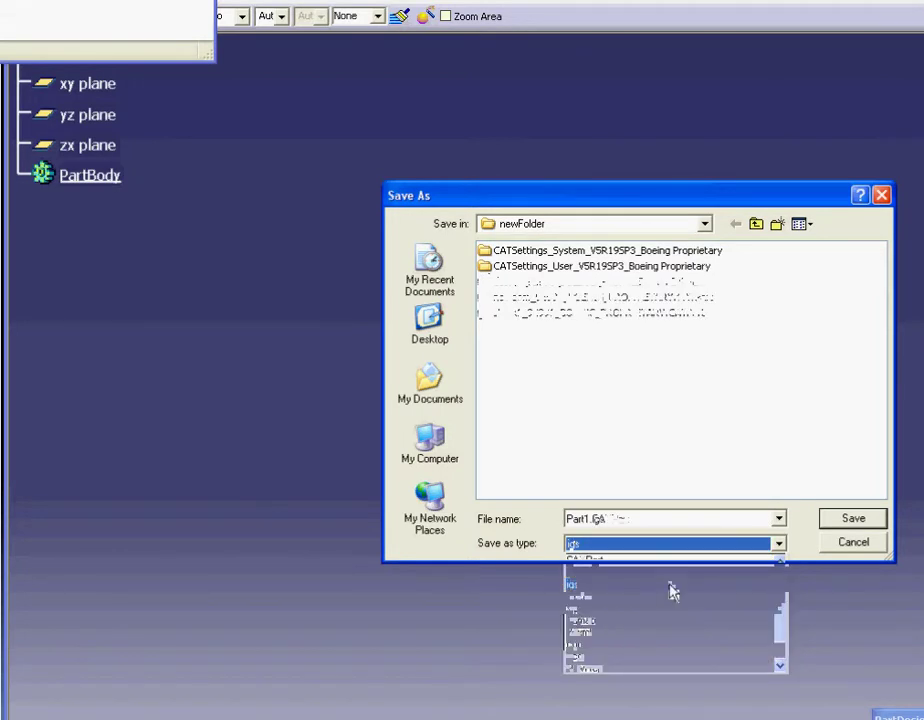
pyautogui.click(776, 543)
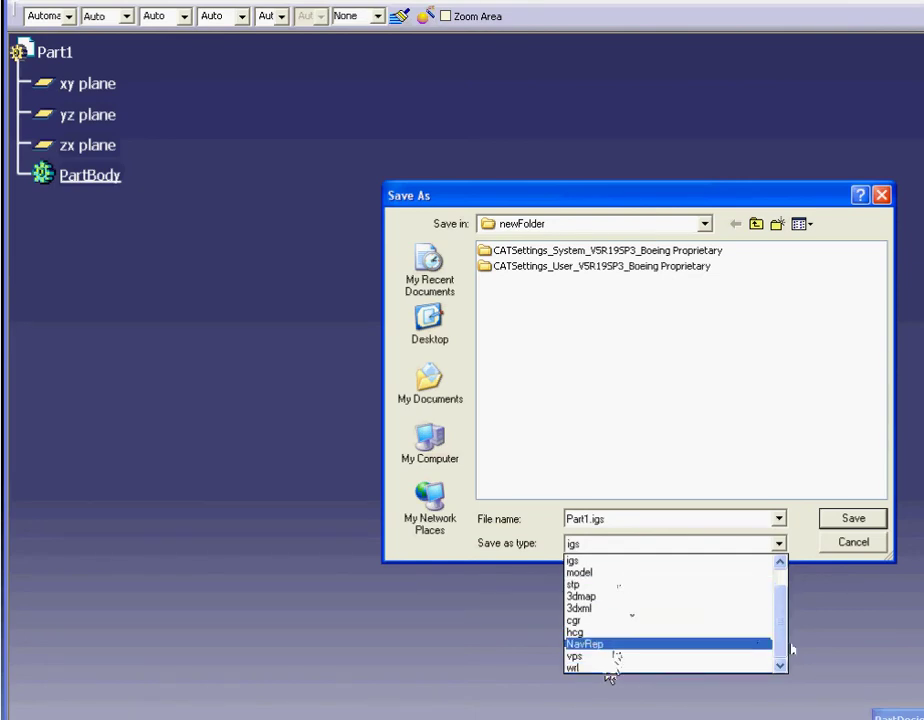
# Step: Scroll the Save as type list back up so igs is highlighted
pyautogui.moveTo(783, 646); pyautogui.dragTo(776, 635)
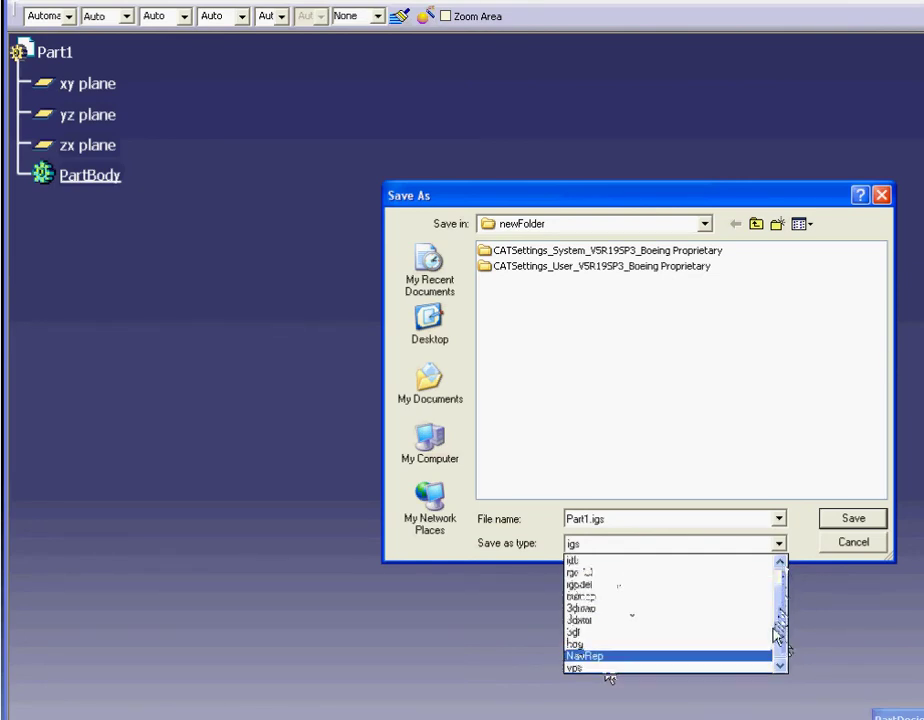
pyautogui.scroll(2, 776, 635)
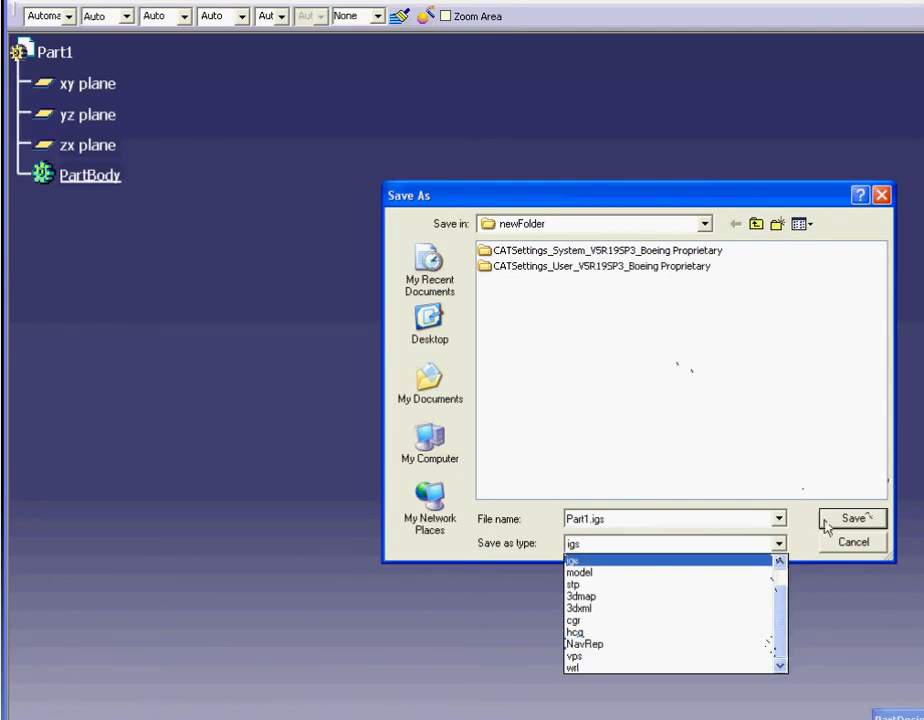